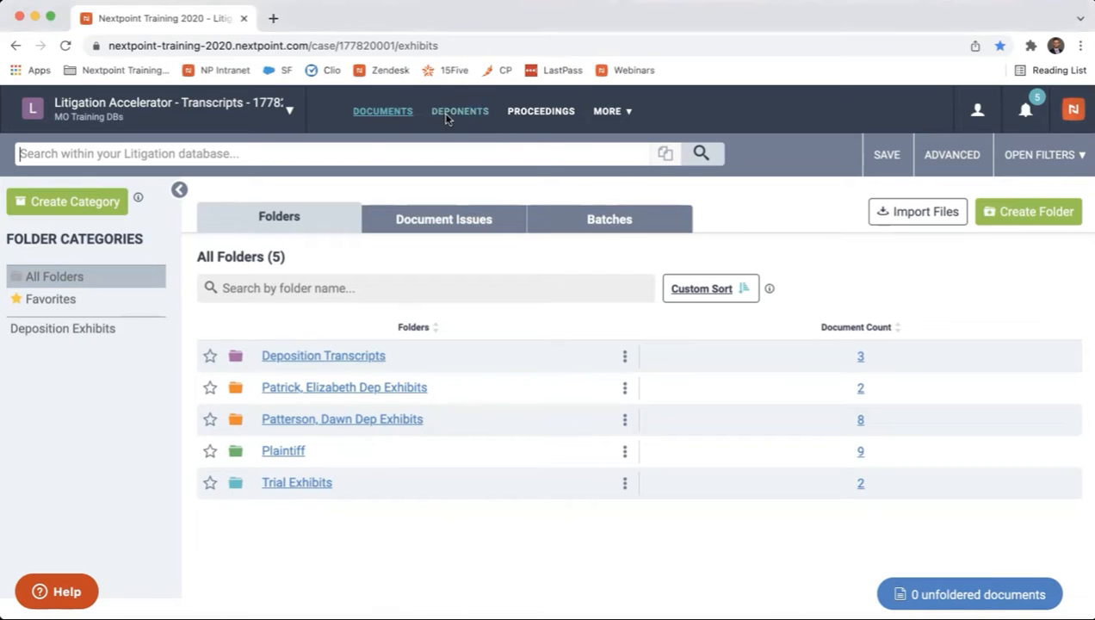
Start a deposition transcript import under Deponents, choosing the vol1 .txt file from the third deponent's Depositions folder in the File Room
{"action": "left_click", "coordinate": [472, 113]}
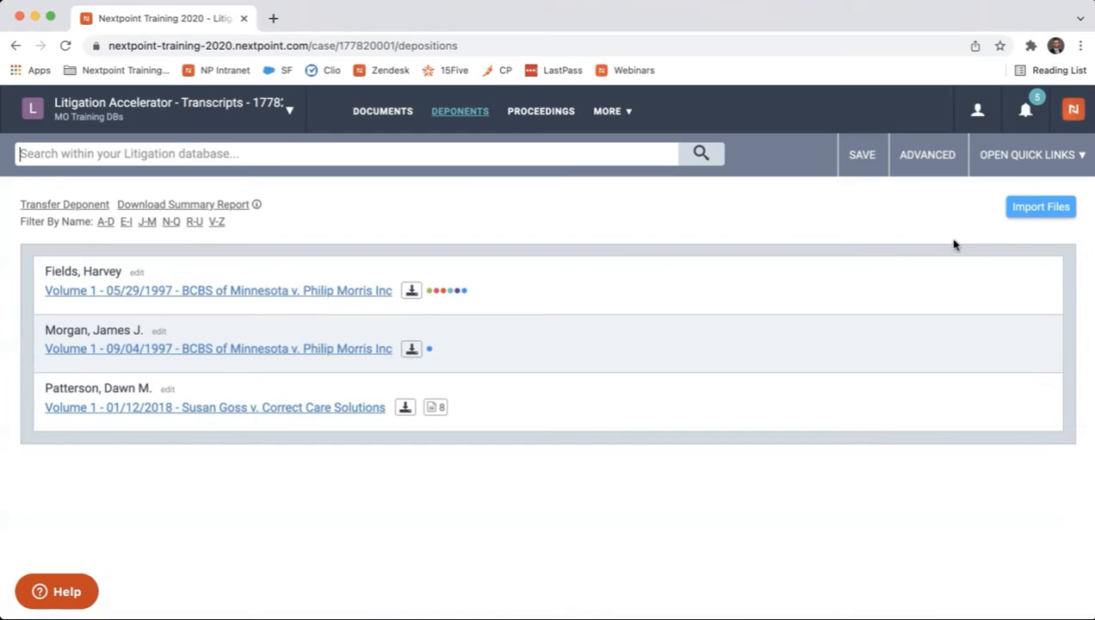
{"action": "left_click", "coordinate": [1029, 214]}
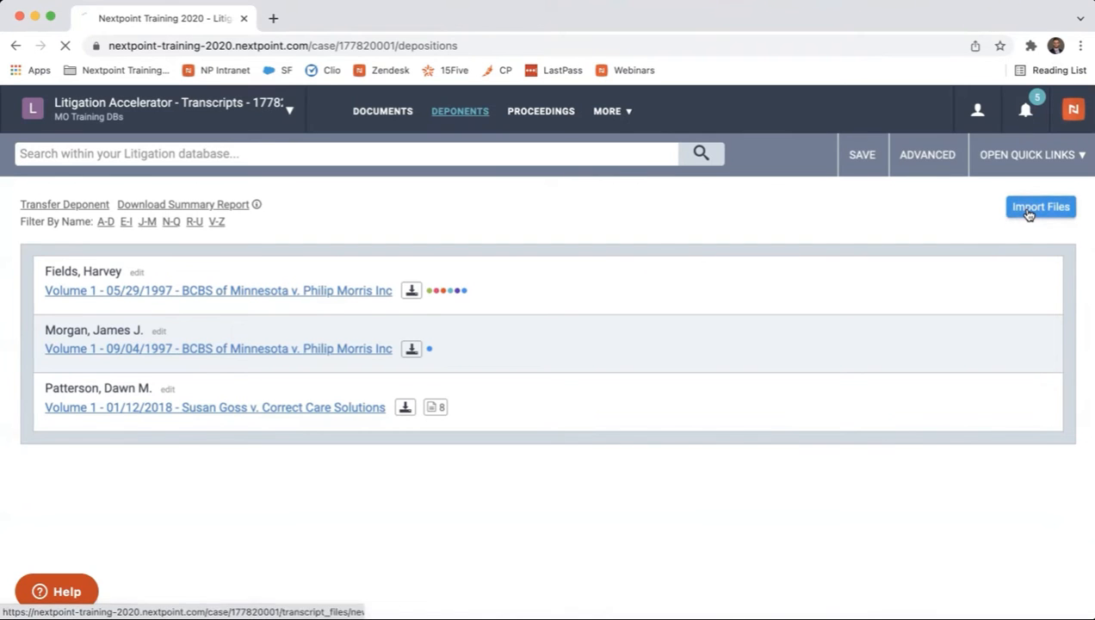
{"action": "scroll", "coordinate": [859, 318], "scroll_direction": "down", "scroll_amount": 2}
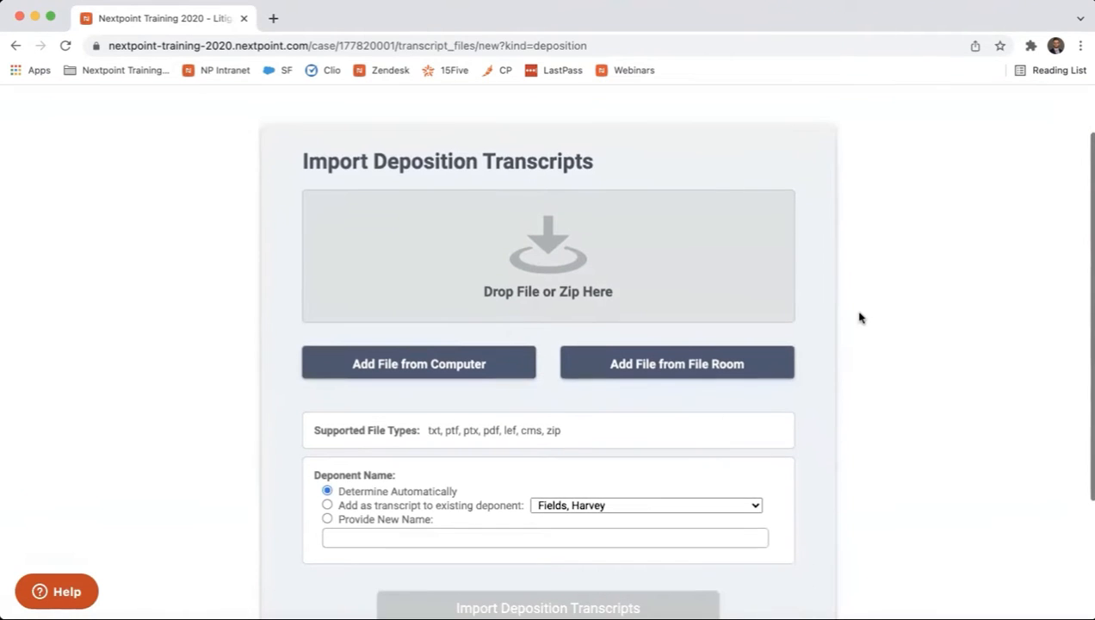
{"action": "left_click", "coordinate": [734, 339]}
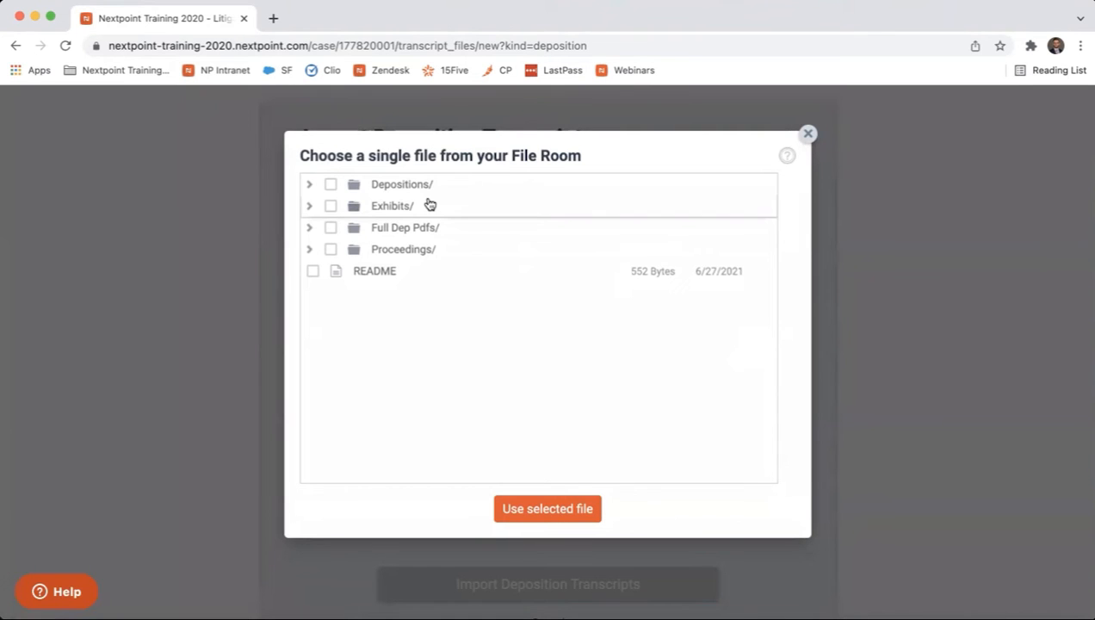
{"action": "left_click", "coordinate": [354, 186]}
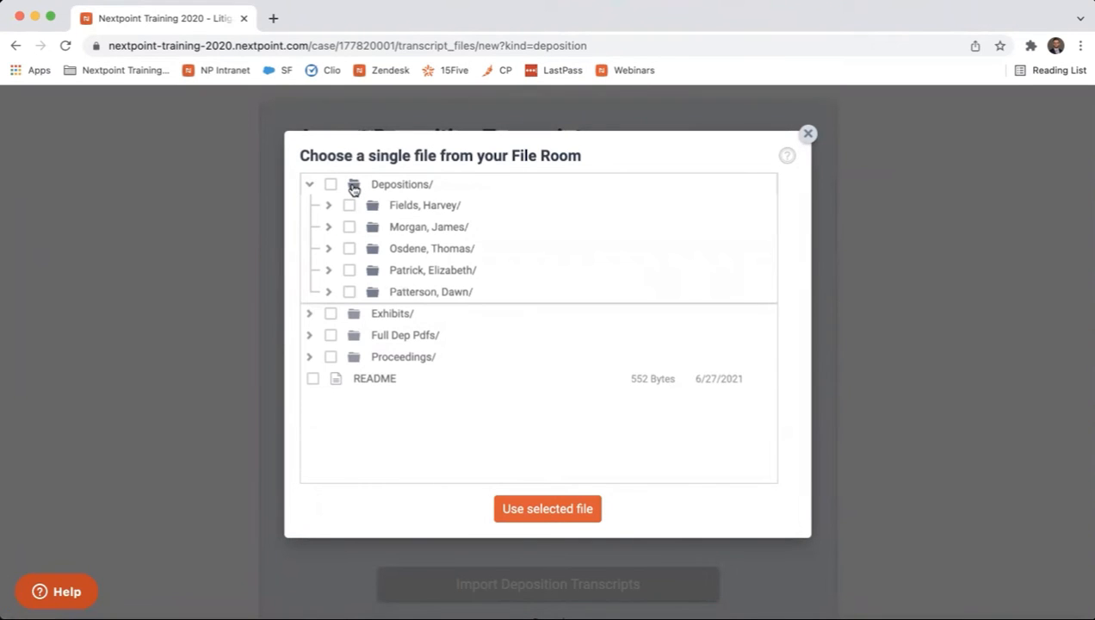
{"action": "left_click", "coordinate": [371, 251]}
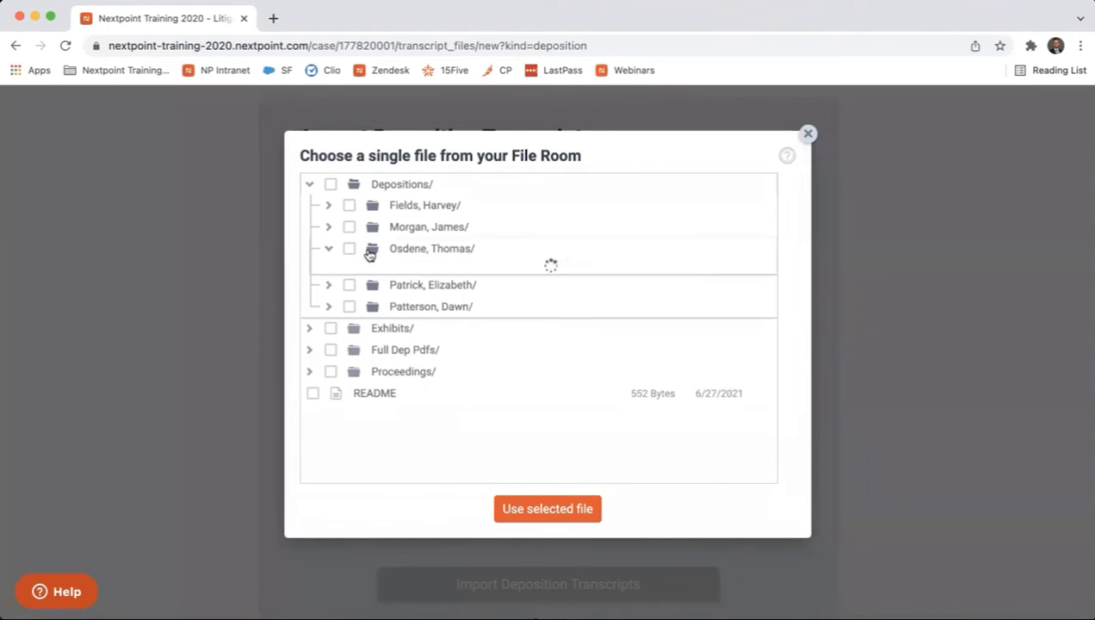
{"action": "left_click", "coordinate": [349, 270]}
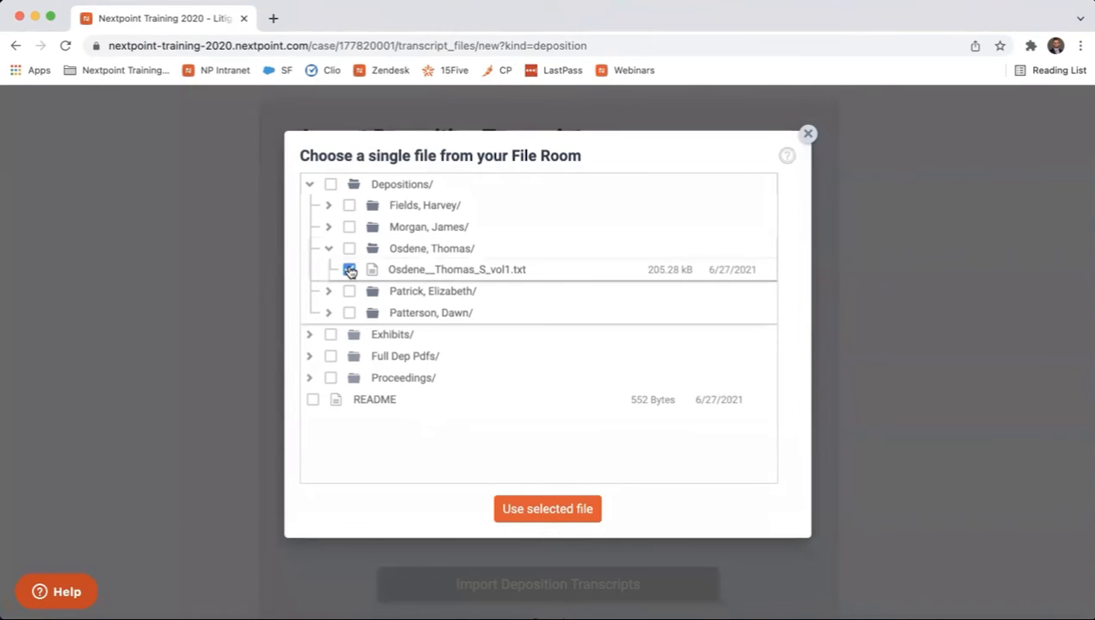
{"action": "left_click", "coordinate": [553, 507]}
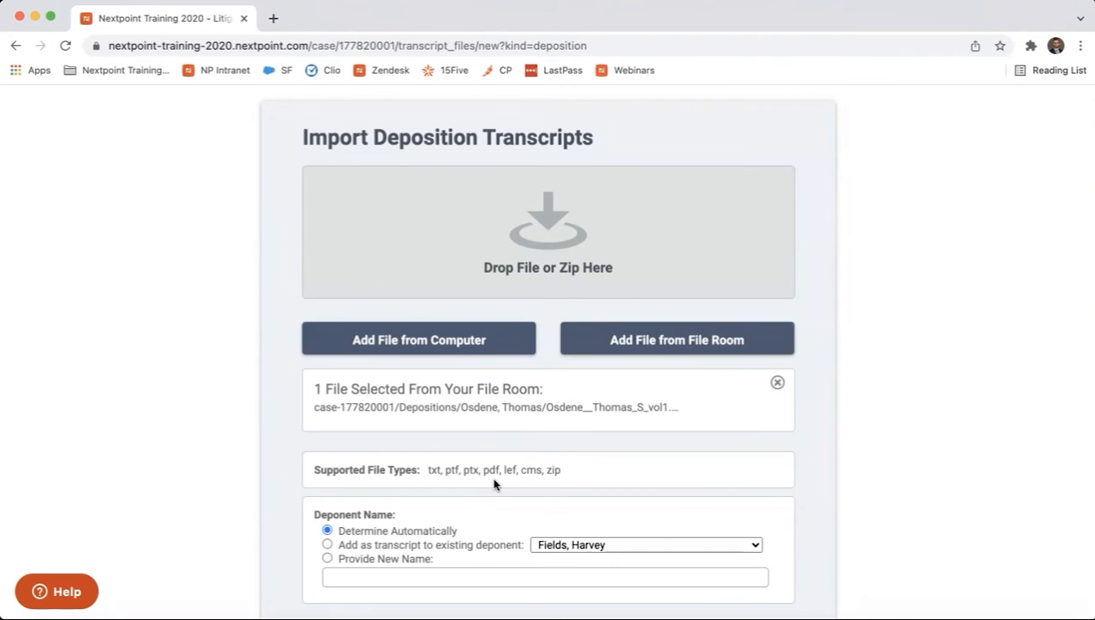
{"action": "scroll", "coordinate": [494, 484], "scroll_direction": "down", "scroll_amount": 3}
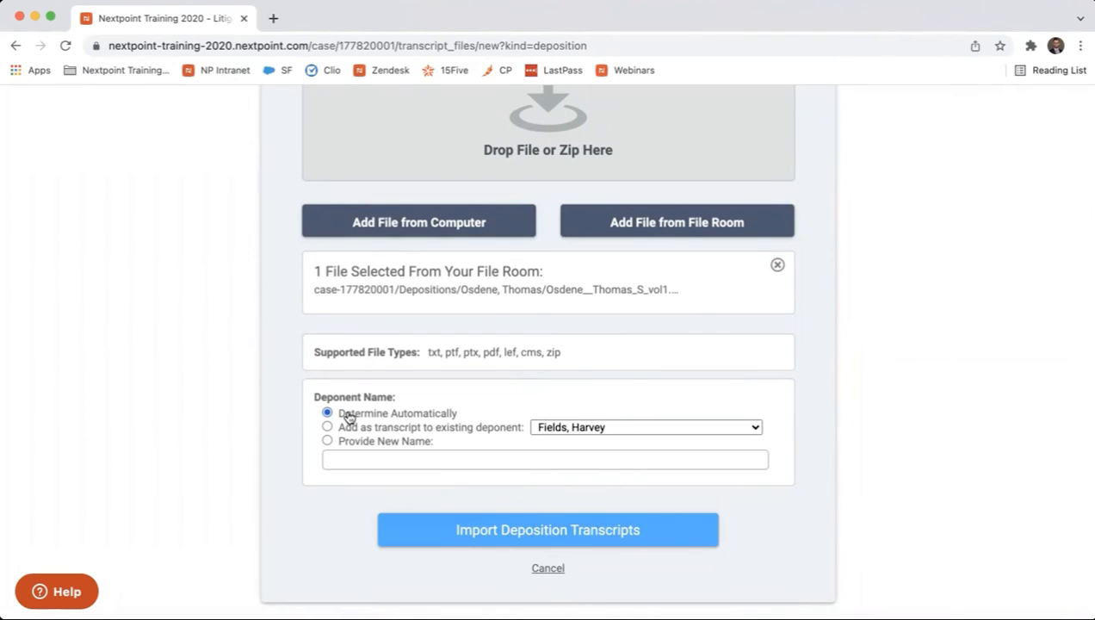
{"action": "left_click", "coordinate": [482, 431]}
{"action": "left_click", "coordinate": [561, 431]}
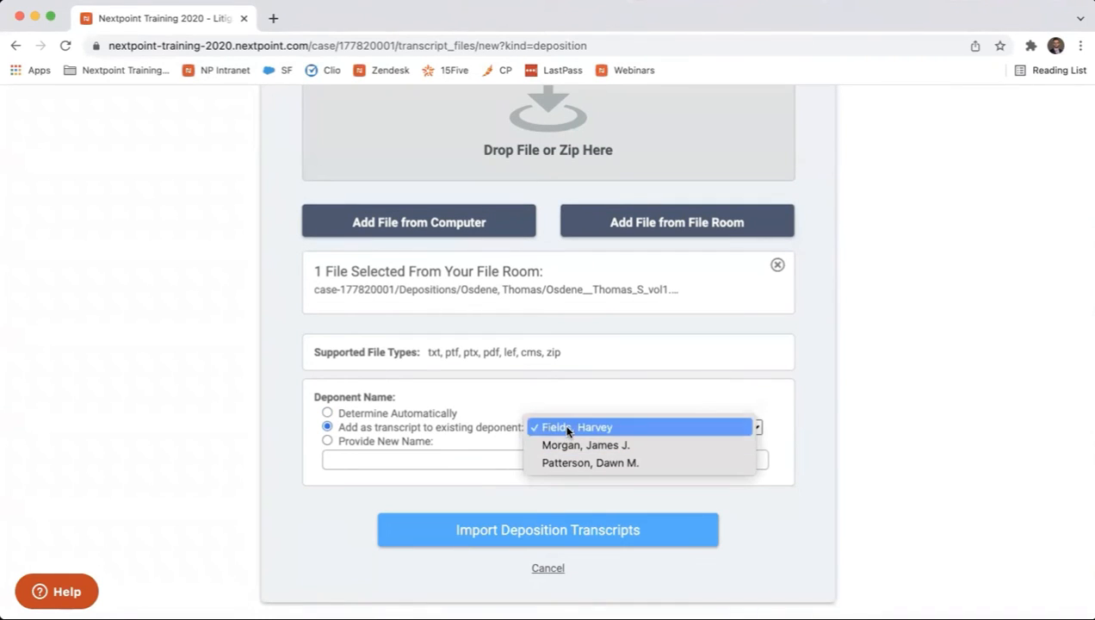
{"action": "left_click", "coordinate": [471, 433]}
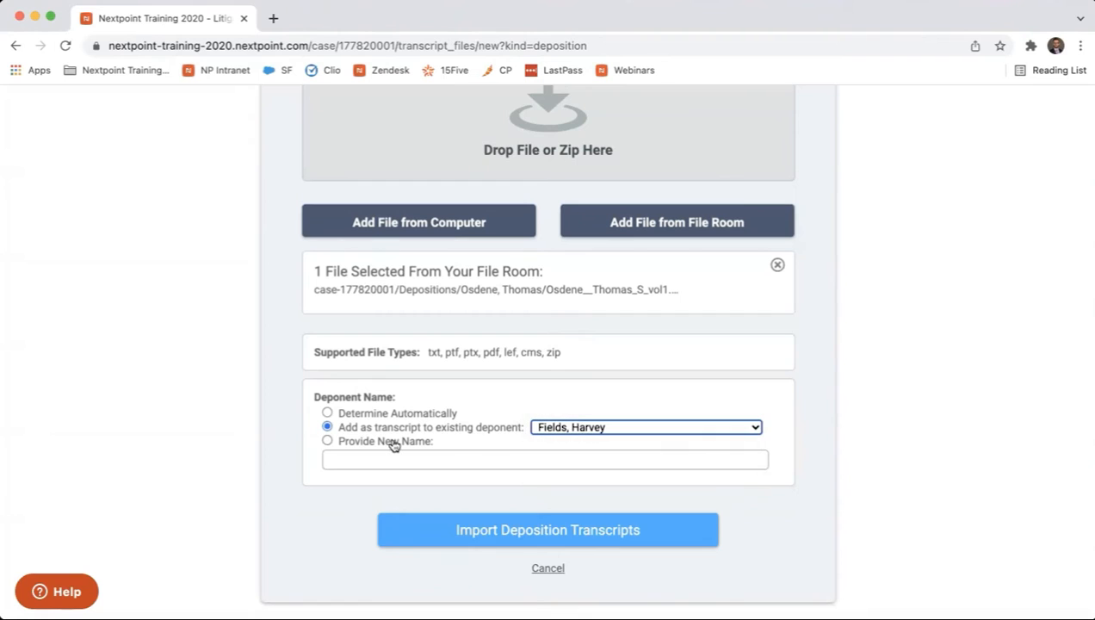
{"action": "left_click", "coordinate": [328, 440]}
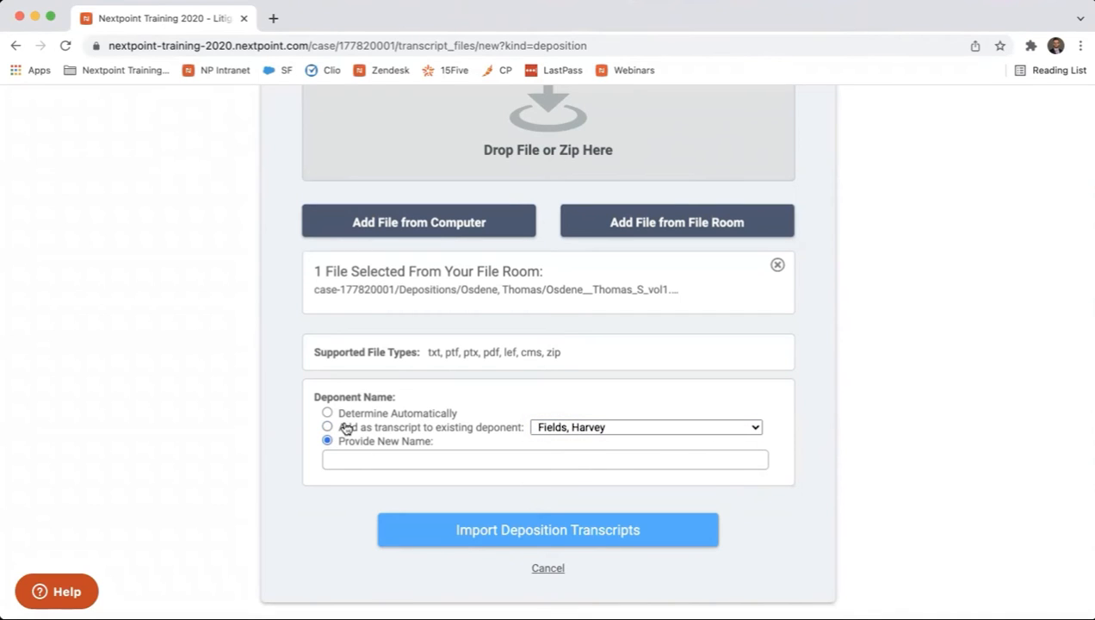
Set the deponent name to Determine Automatically and import the .txt deposition transcript
{"action": "left_click", "coordinate": [328, 412]}
{"action": "left_click", "coordinate": [508, 531]}
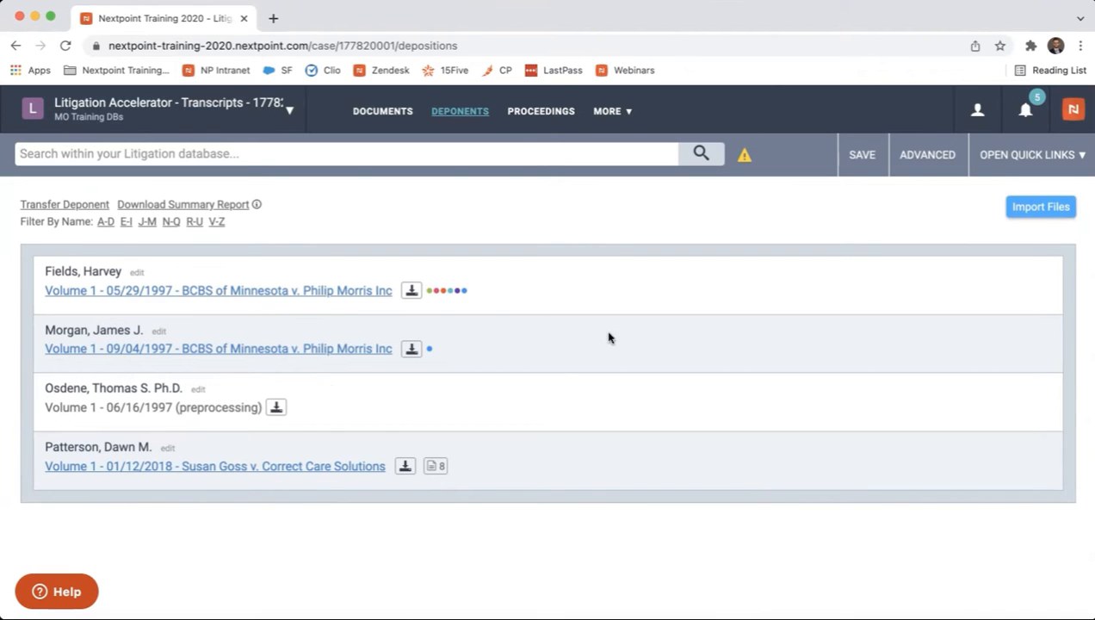
Import the transcript EP062410.cms from the fourth deponent's Depositions folder in the File Room, keeping the deponent name on Determine Automatically
{"action": "left_click", "coordinate": [1015, 216]}
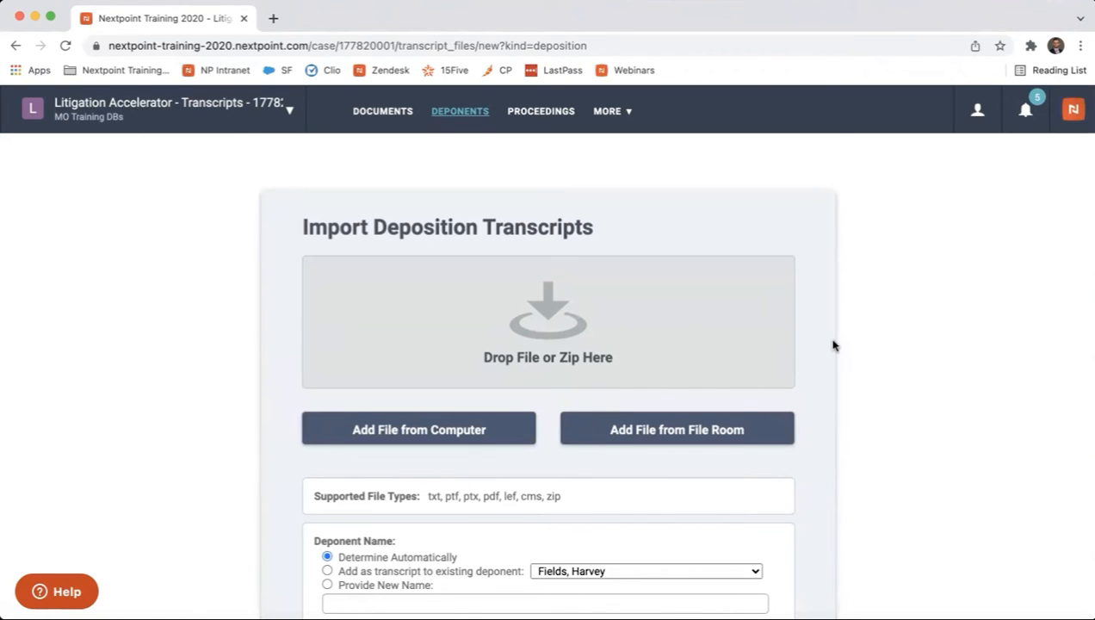
{"action": "left_click", "coordinate": [711, 423]}
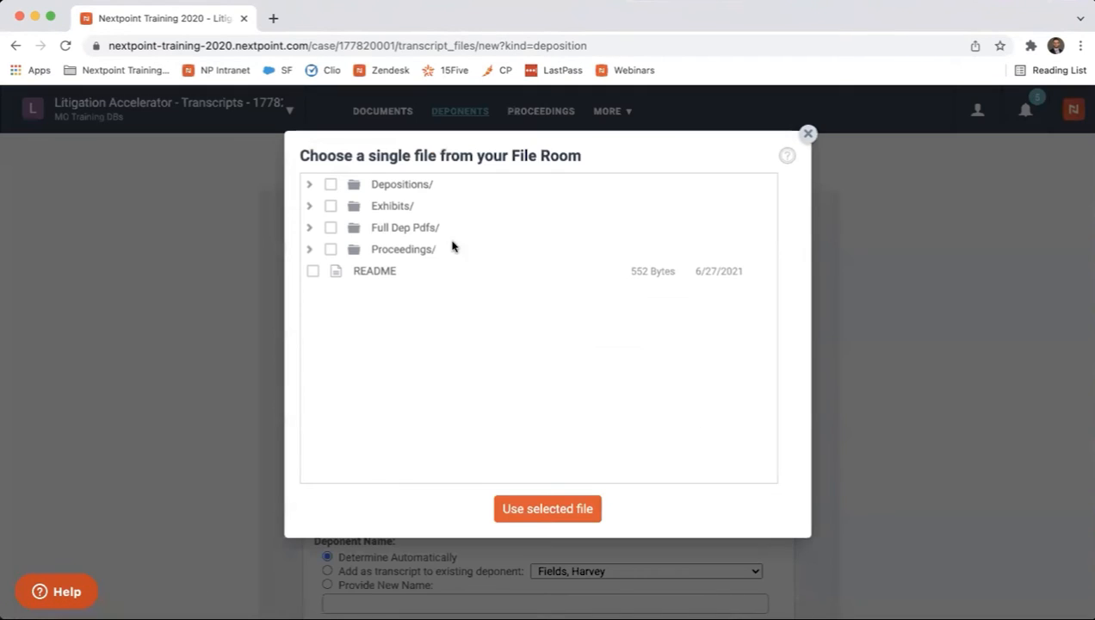
{"action": "left_click", "coordinate": [388, 185]}
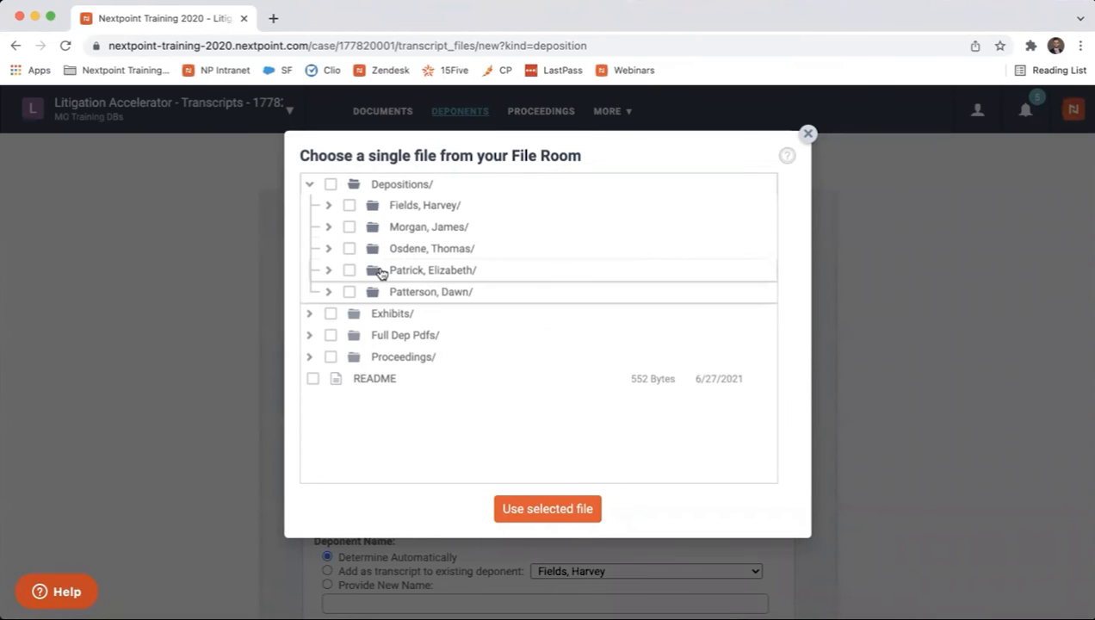
{"action": "left_click", "coordinate": [380, 272]}
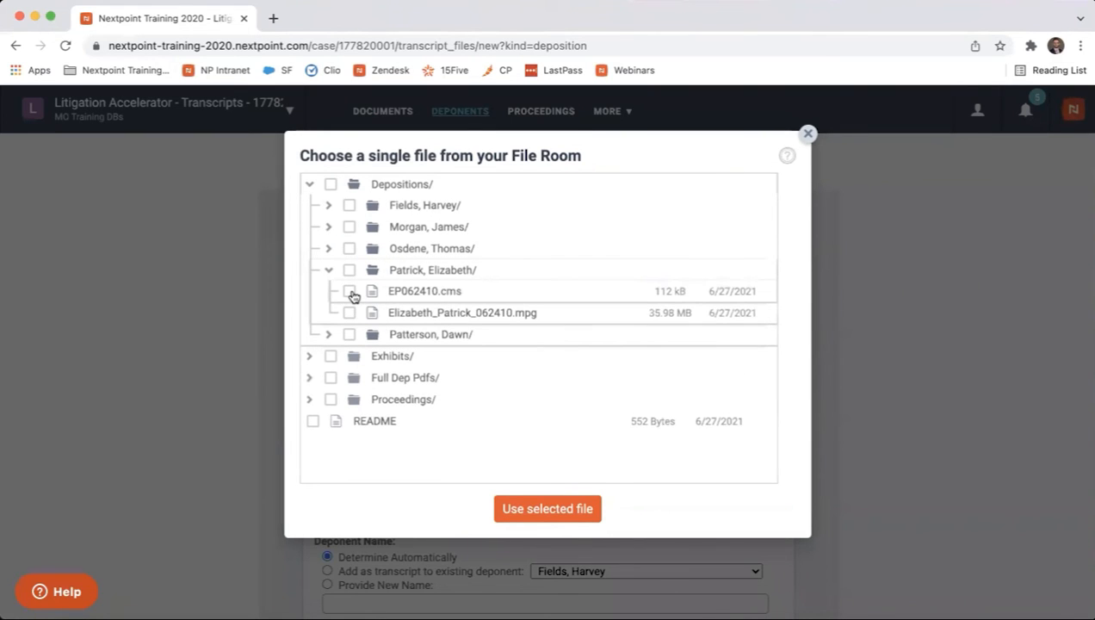
{"action": "left_click", "coordinate": [349, 292]}
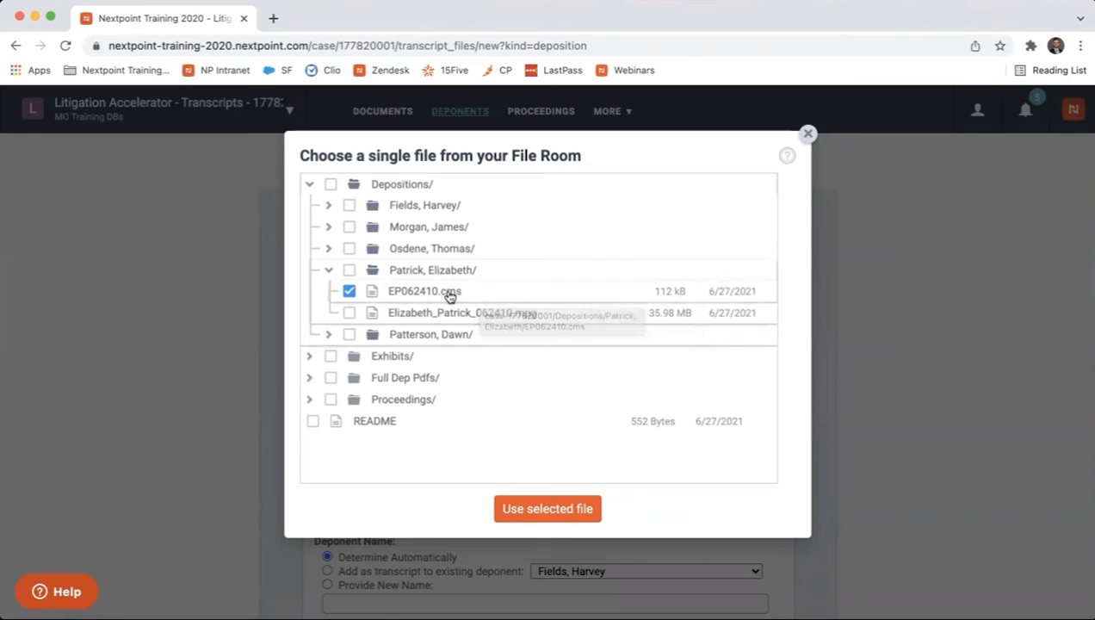
{"action": "left_click", "coordinate": [544, 511]}
{"action": "scroll", "coordinate": [602, 508], "scroll_direction": "down", "scroll_amount": 5}
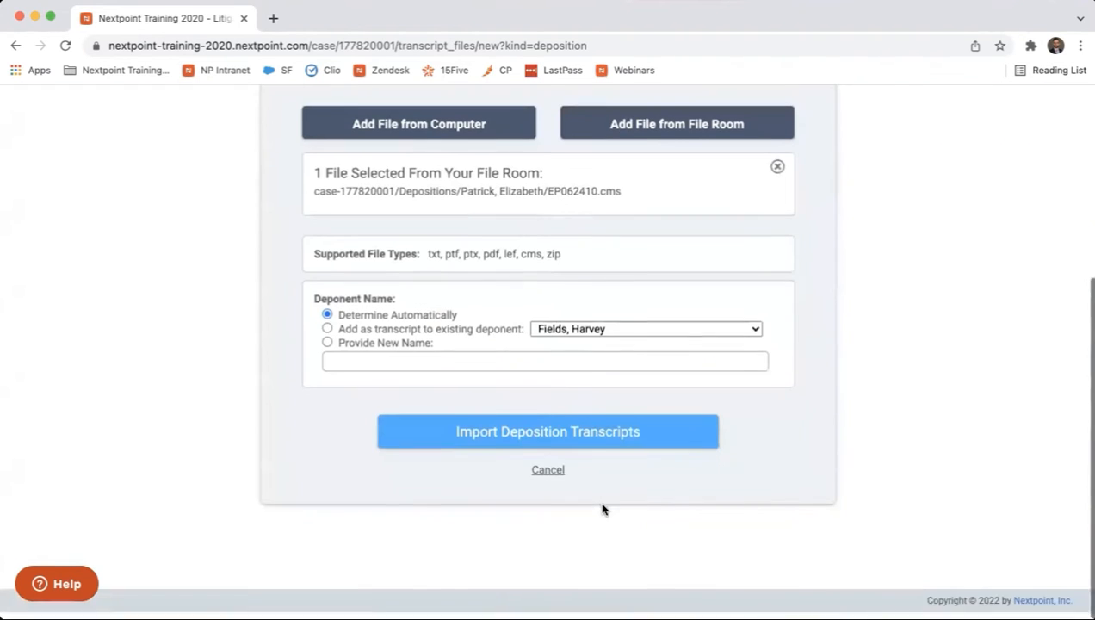
{"action": "left_click", "coordinate": [596, 452]}
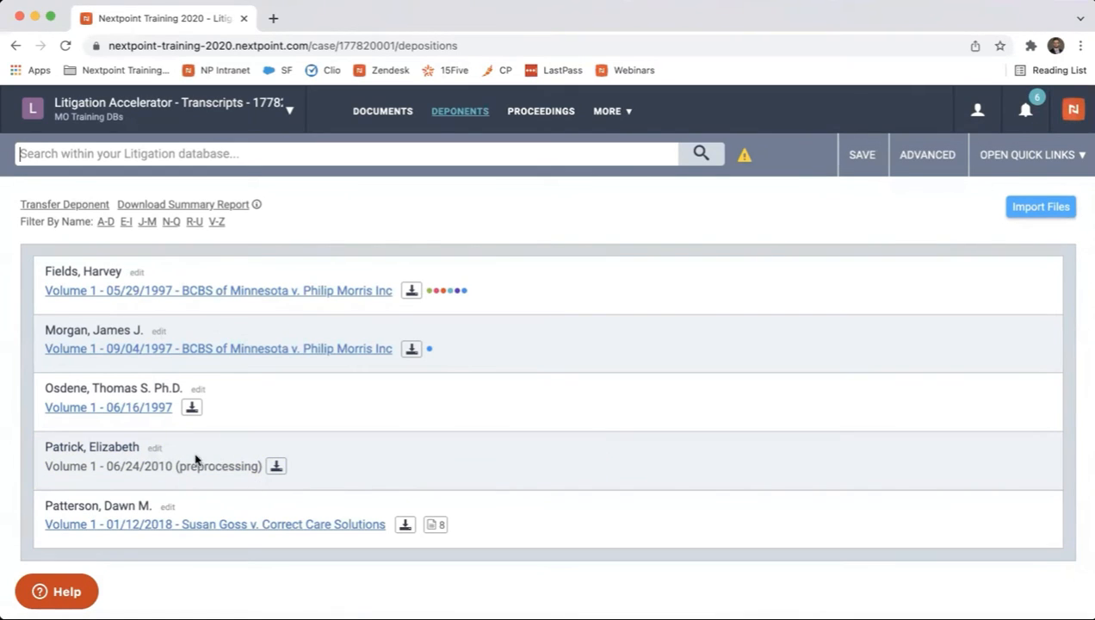
Examine the imported Volume 1 transcript dated 06/16/1997 from page 1 through page 8, including its video timings, and return to the deponents list
{"action": "left_click", "coordinate": [126, 414]}
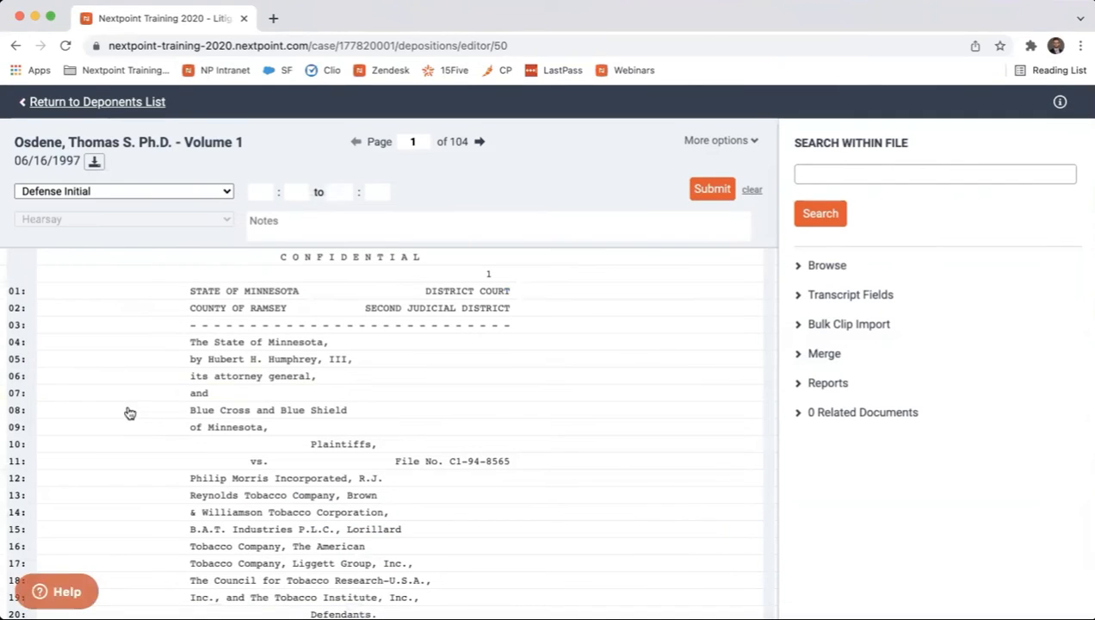
{"action": "left_click", "coordinate": [479, 142]}
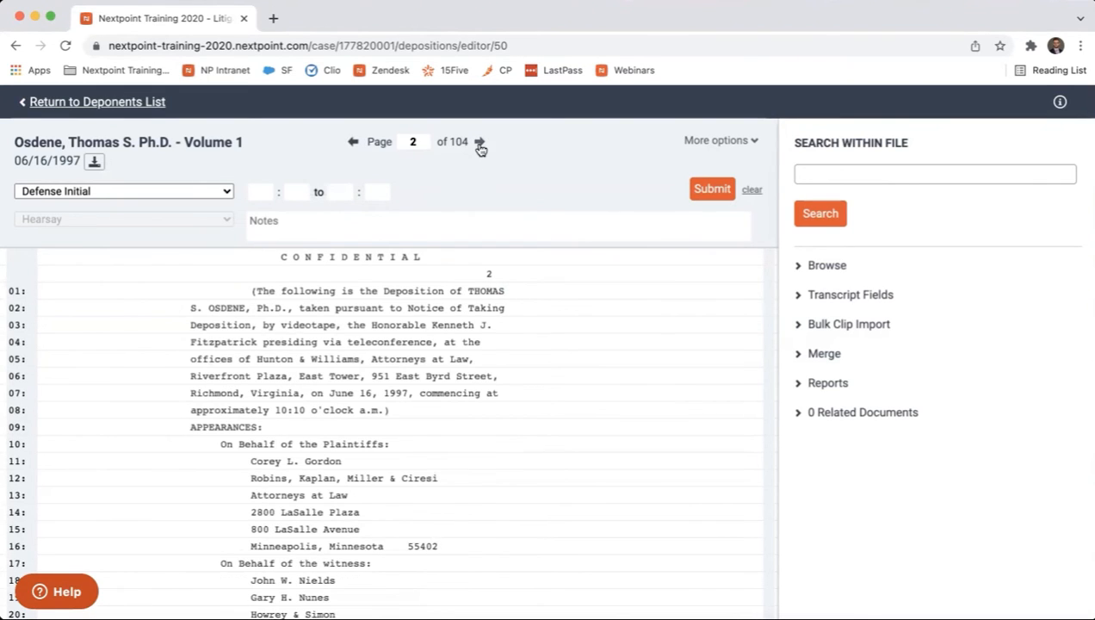
{"action": "left_click", "coordinate": [480, 143]}
{"action": "left_click", "coordinate": [480, 143]}
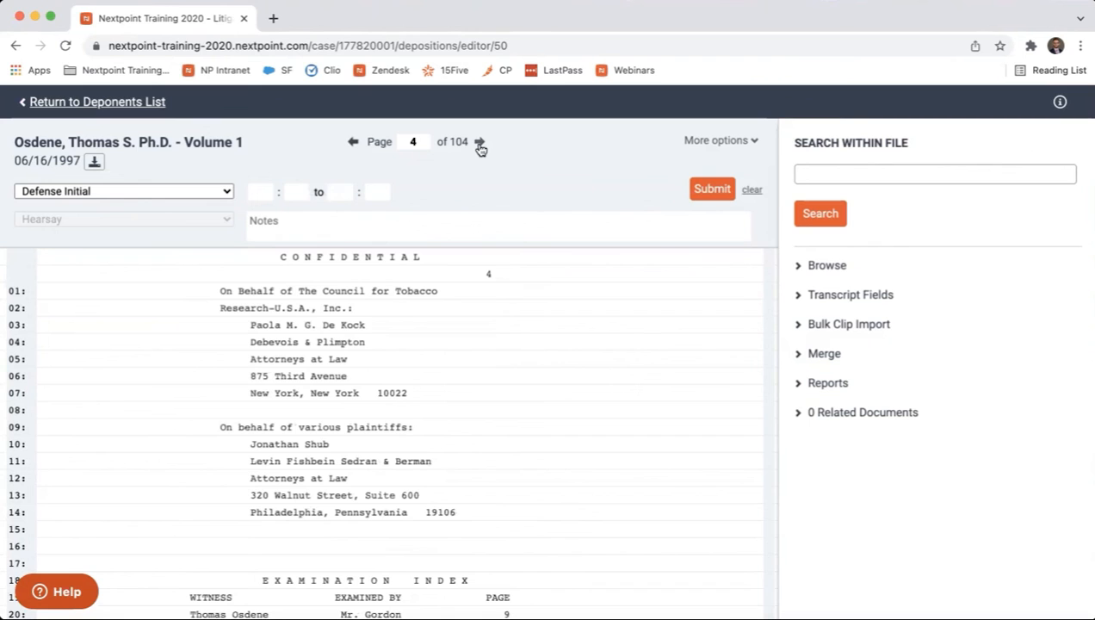
{"action": "left_click", "coordinate": [480, 143]}
{"action": "left_click", "coordinate": [479, 143]}
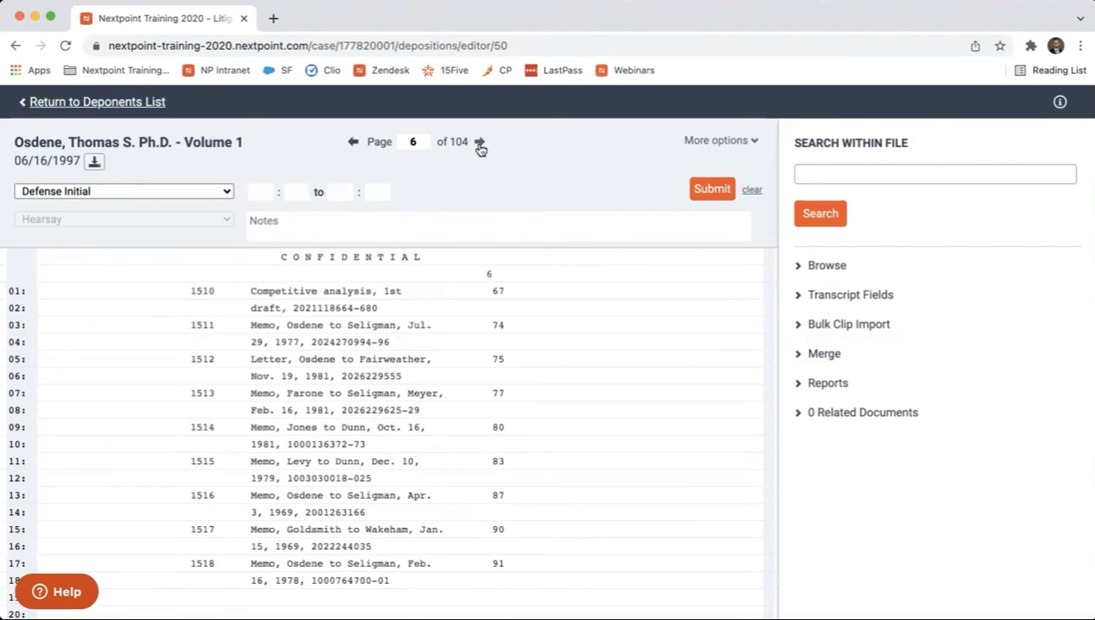
{"action": "left_click", "coordinate": [480, 143]}
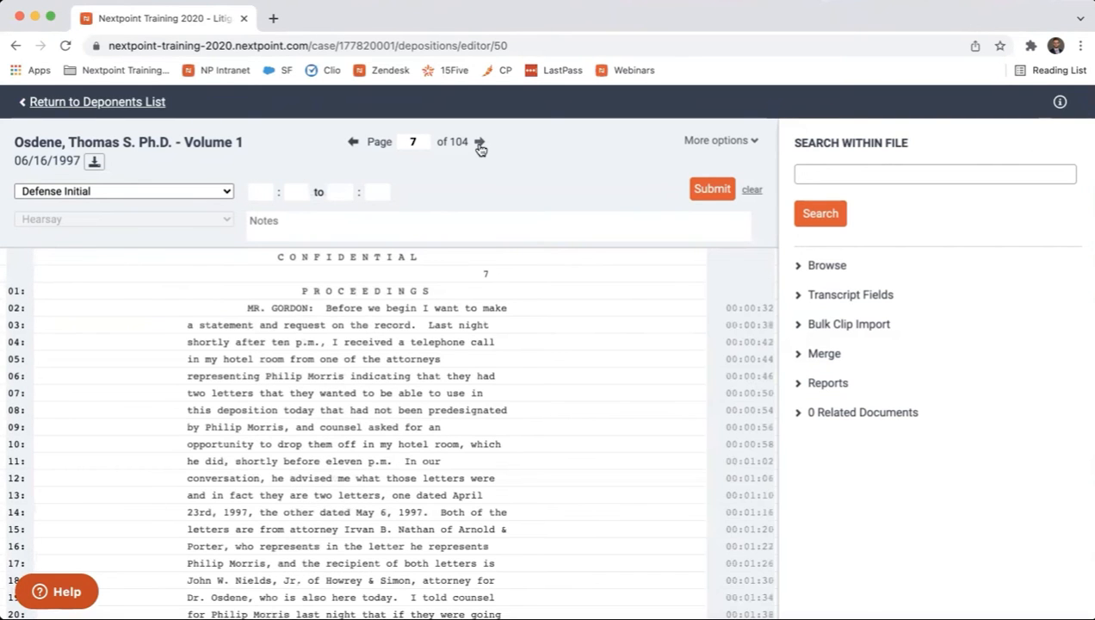
{"action": "left_click", "coordinate": [480, 143]}
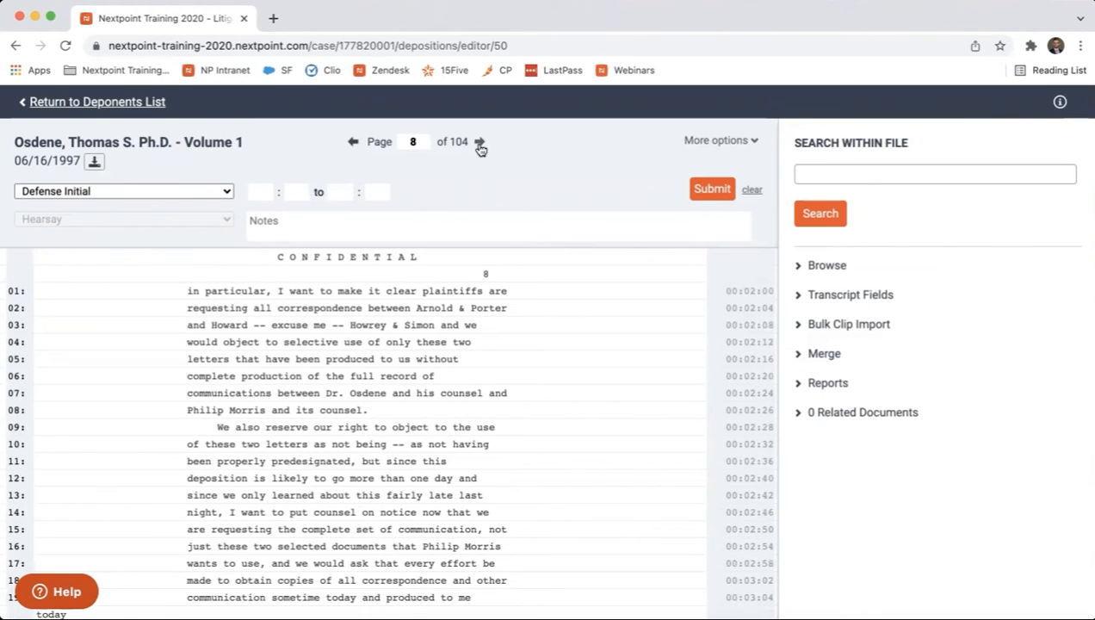
{"action": "left_click", "coordinate": [150, 102]}
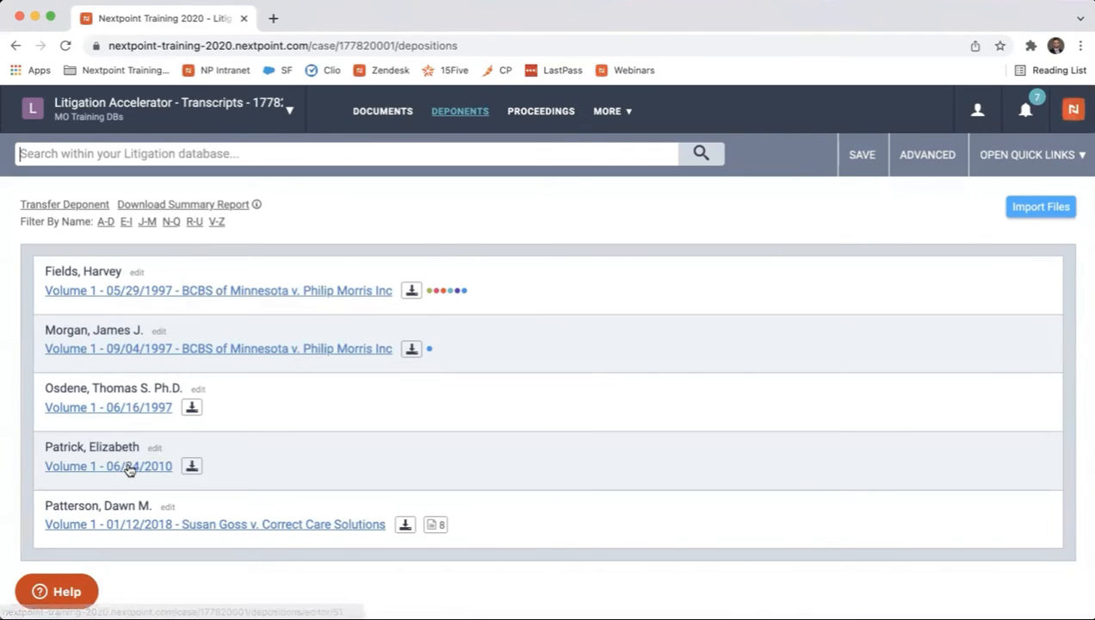
Open the Volume 1 transcript dated 06/24/2010 for editing of its settings
{"action": "left_click", "coordinate": [129, 469]}
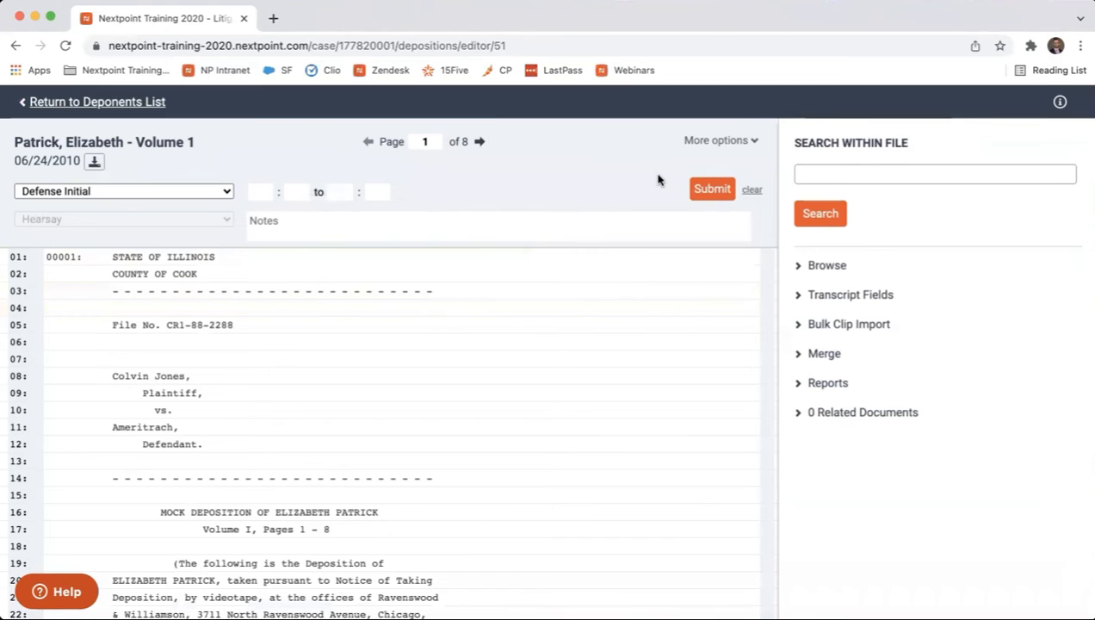
{"action": "left_click", "coordinate": [727, 143]}
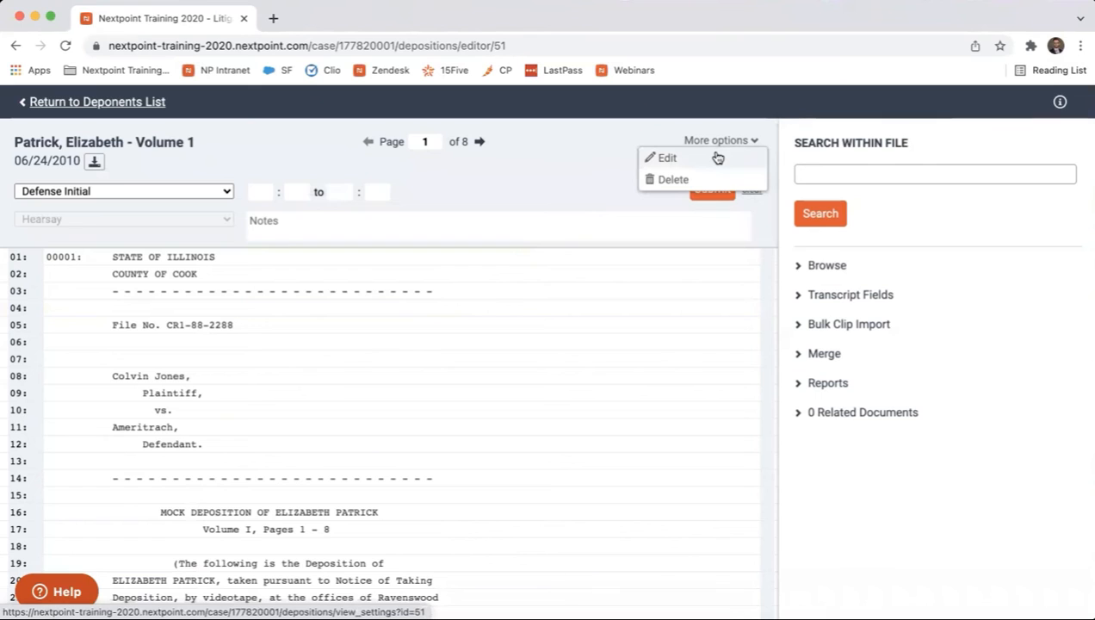
{"action": "left_click", "coordinate": [718, 158]}
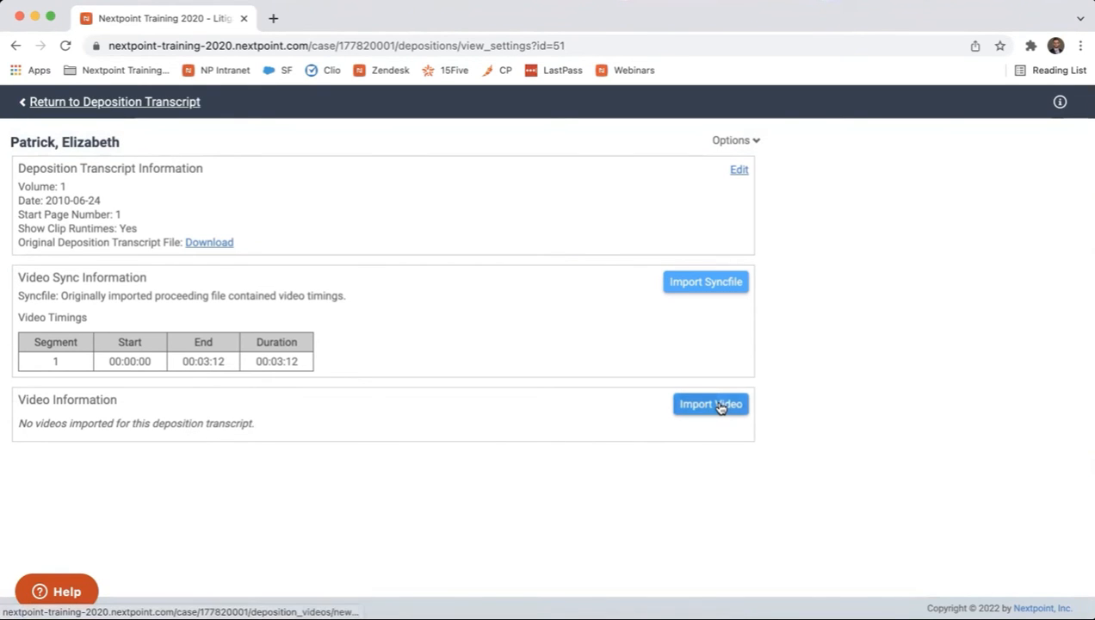
Import the deponent's .mpg deposition video from the matching Depositions subfolder in the File Room into the transcript
{"action": "left_click", "coordinate": [721, 405]}
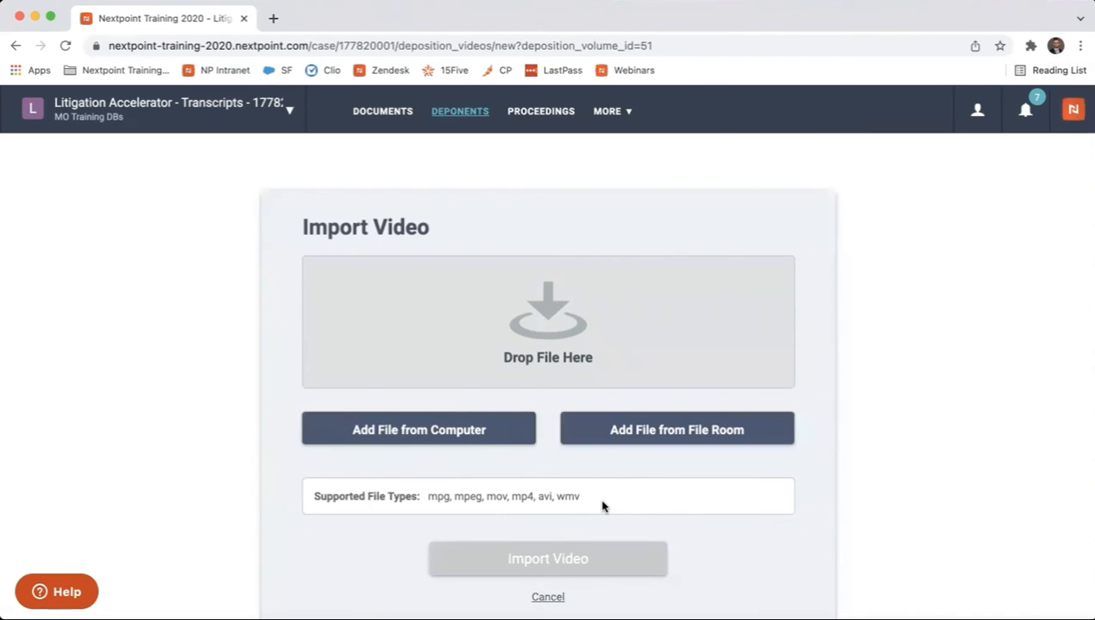
{"action": "left_click", "coordinate": [634, 432]}
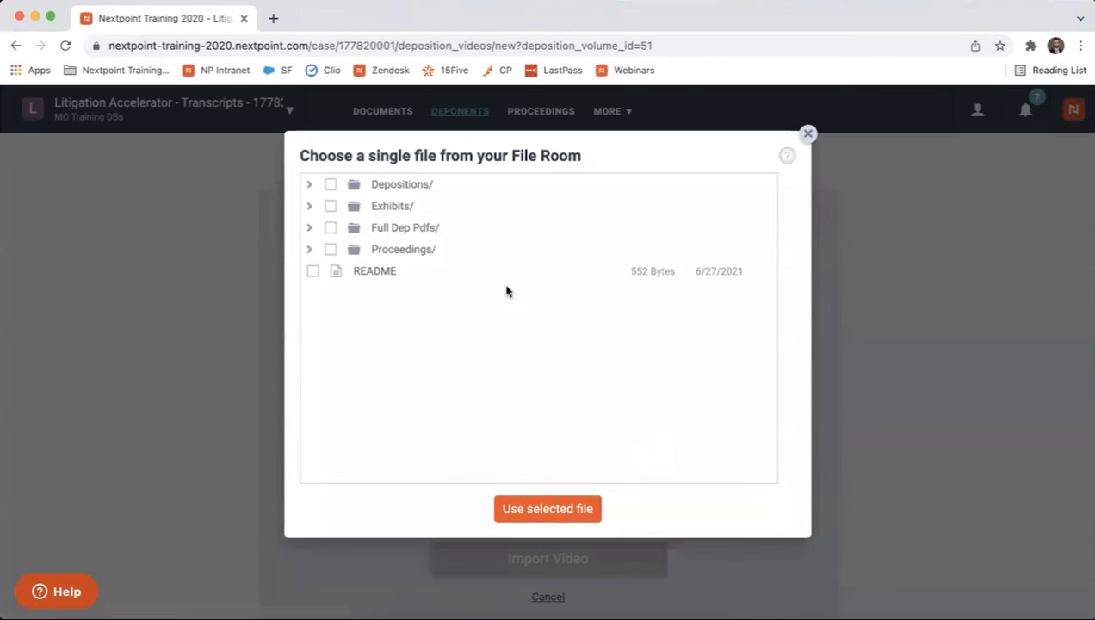
{"action": "left_click", "coordinate": [421, 187]}
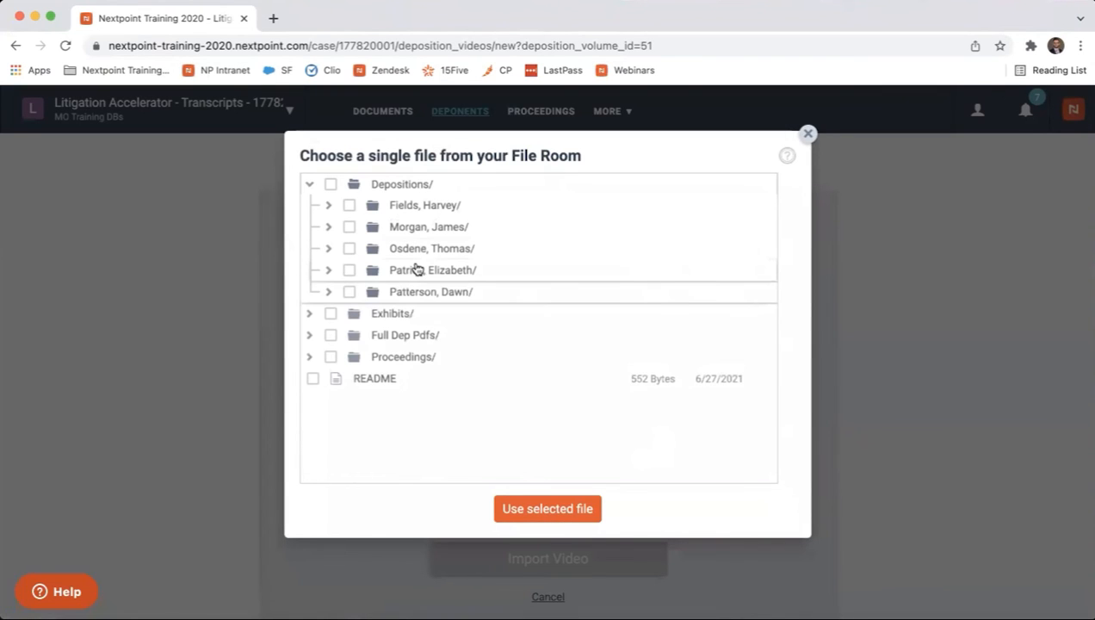
{"action": "left_click", "coordinate": [417, 270]}
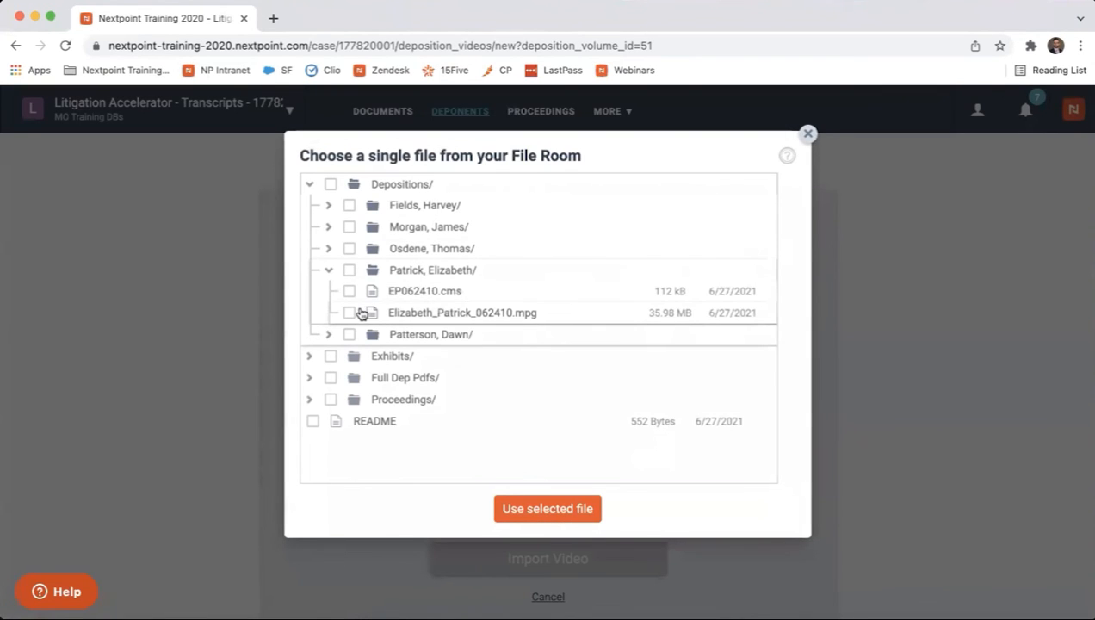
{"action": "left_click", "coordinate": [349, 312]}
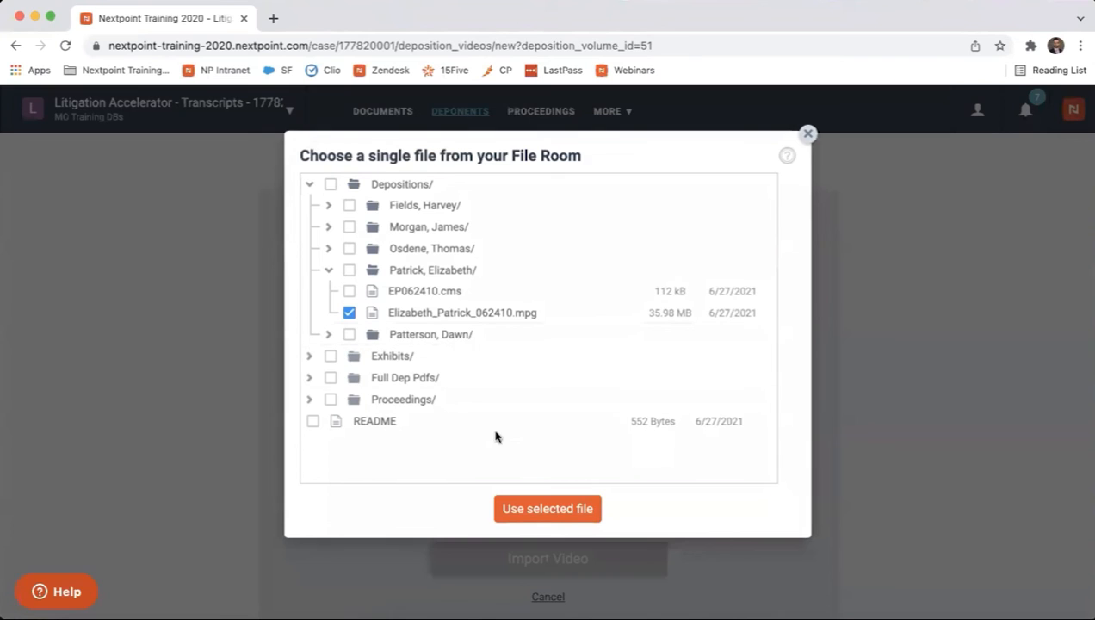
{"action": "left_click", "coordinate": [517, 508]}
{"action": "scroll", "coordinate": [518, 520], "scroll_direction": "down", "scroll_amount": 2}
{"action": "left_click", "coordinate": [520, 538]}
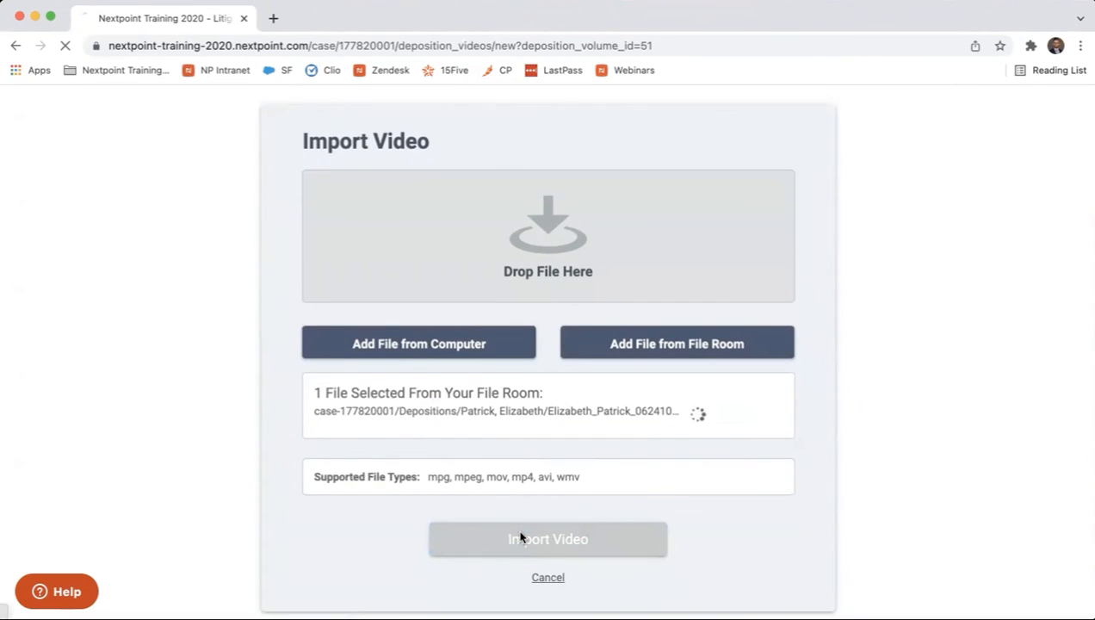
{"action": "scroll", "coordinate": [522, 516], "scroll_direction": "down", "scroll_amount": 3}
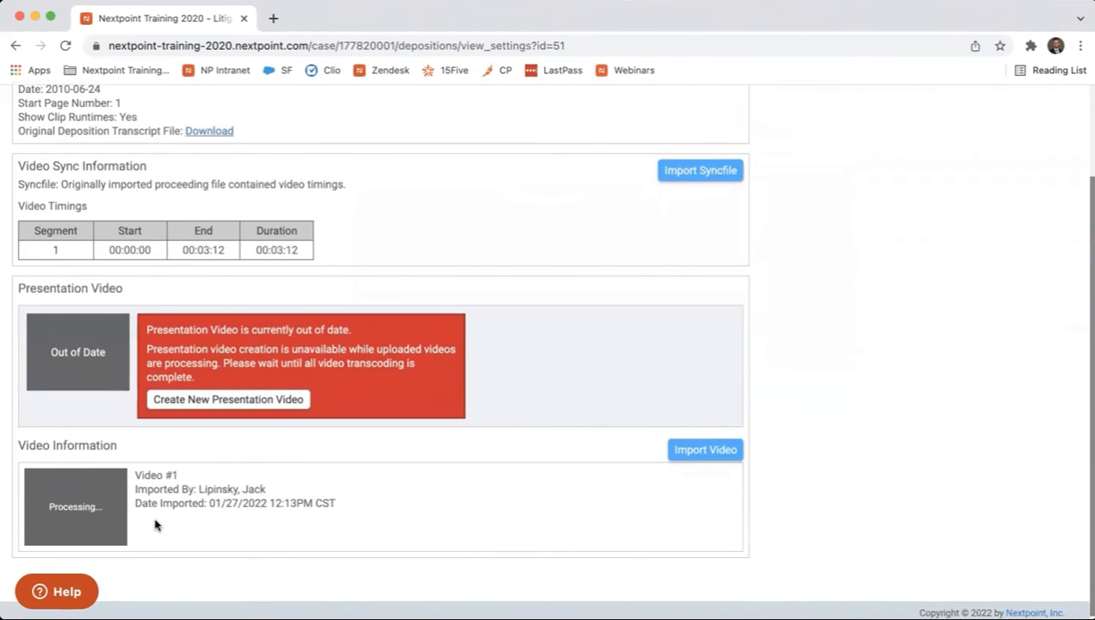
{"action": "scroll", "coordinate": [161, 465], "scroll_direction": "up", "scroll_amount": 1}
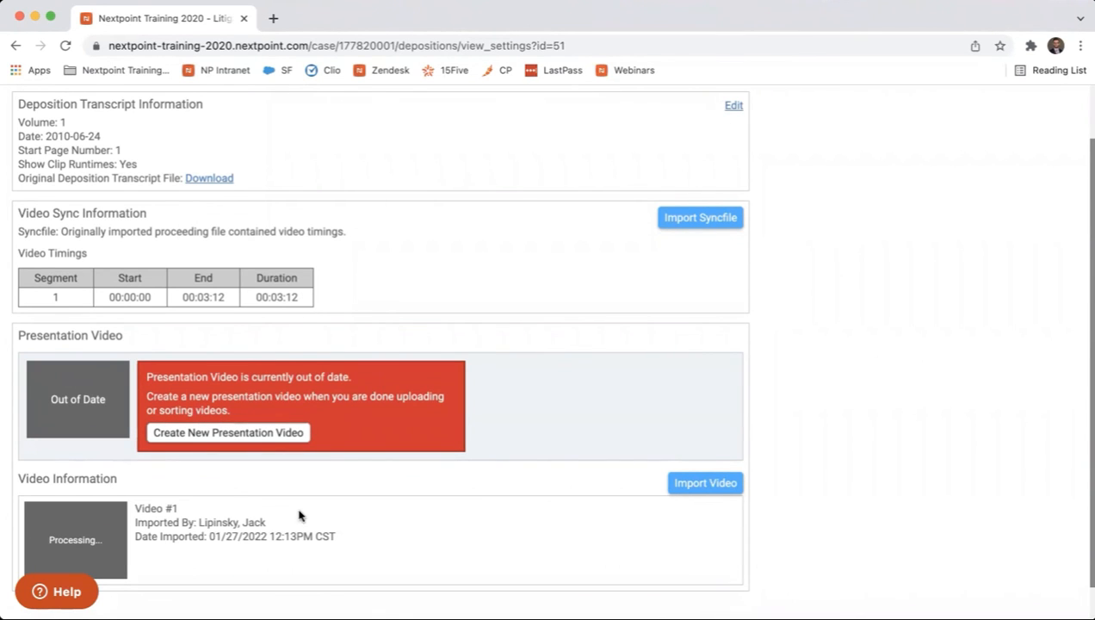
Try switching the transcript's deponent to Add new in its edit form, and return to the transcript information without updating
{"action": "scroll", "coordinate": [302, 517], "scroll_direction": "up", "scroll_amount": 2}
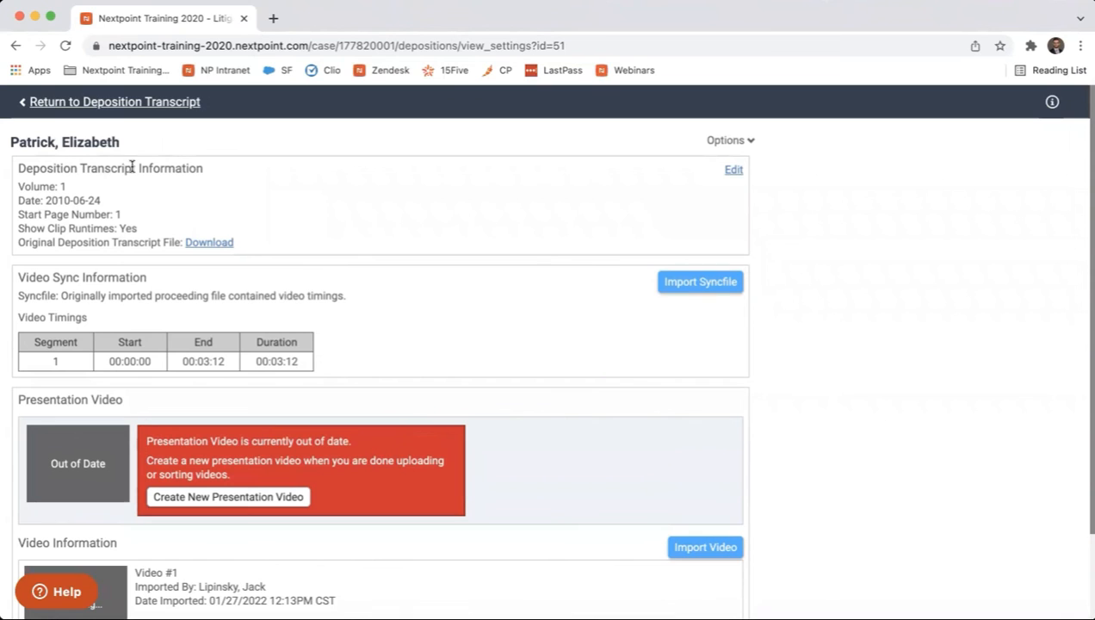
{"action": "left_click", "coordinate": [732, 171]}
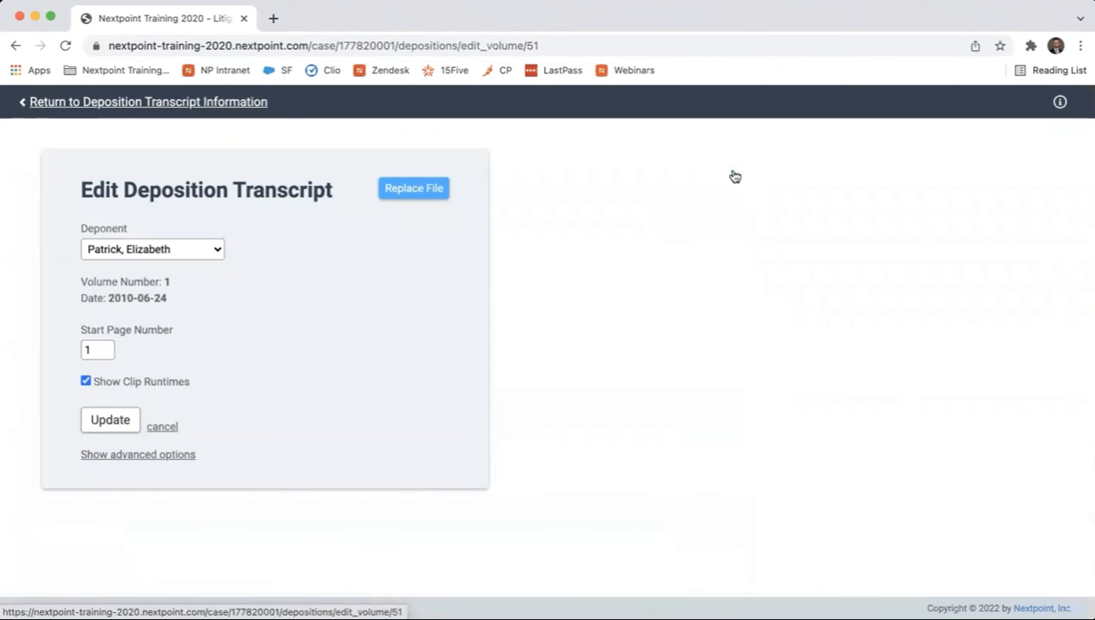
{"action": "left_click", "coordinate": [220, 248]}
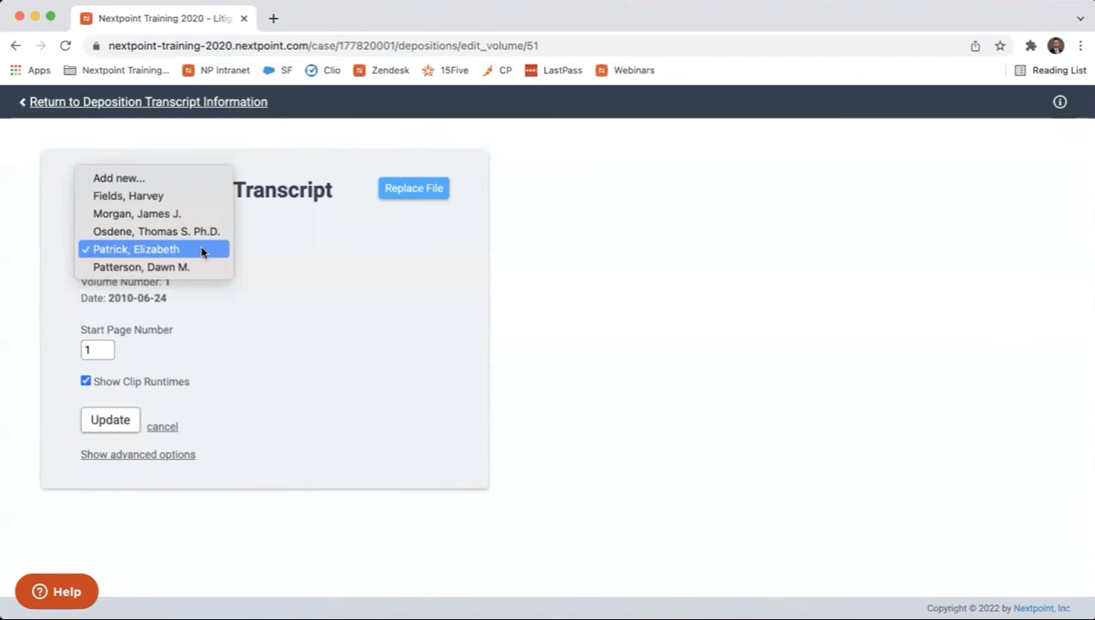
{"action": "left_click", "coordinate": [174, 178]}
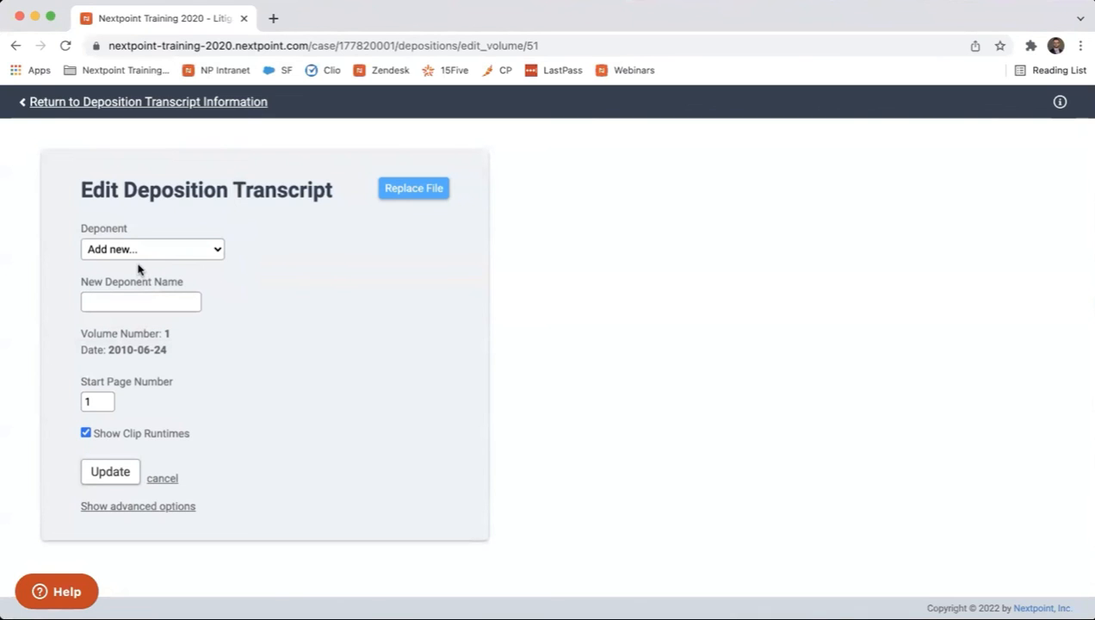
{"action": "left_click", "coordinate": [133, 105]}
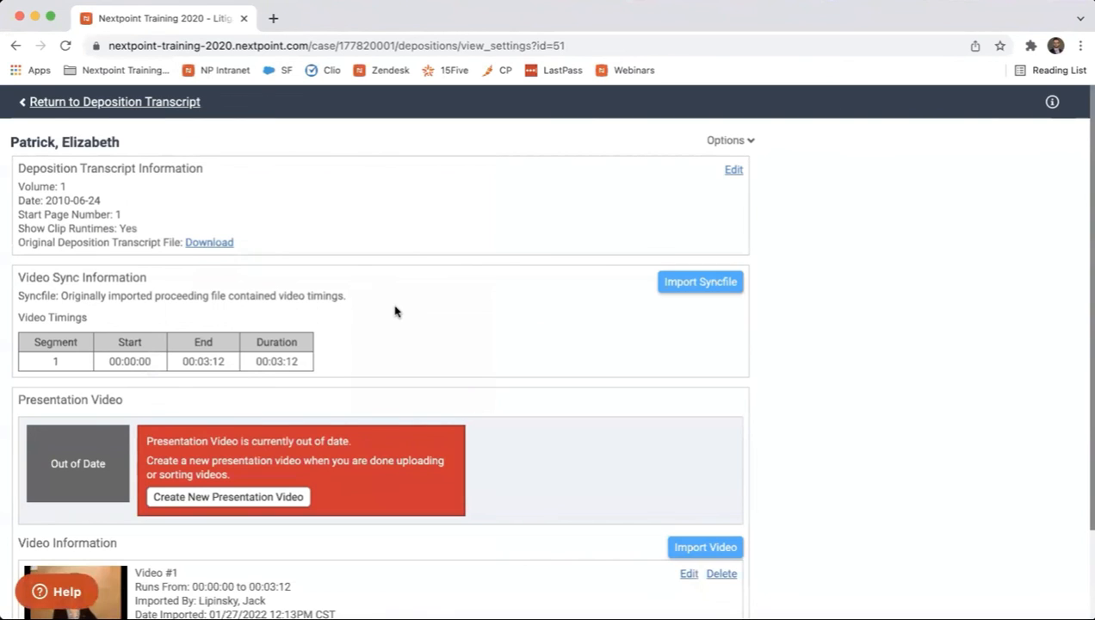
Create a new presentation video from the imported deposition video and return to the deposition transcript
{"action": "scroll", "coordinate": [395, 311], "scroll_direction": "down", "scroll_amount": 3}
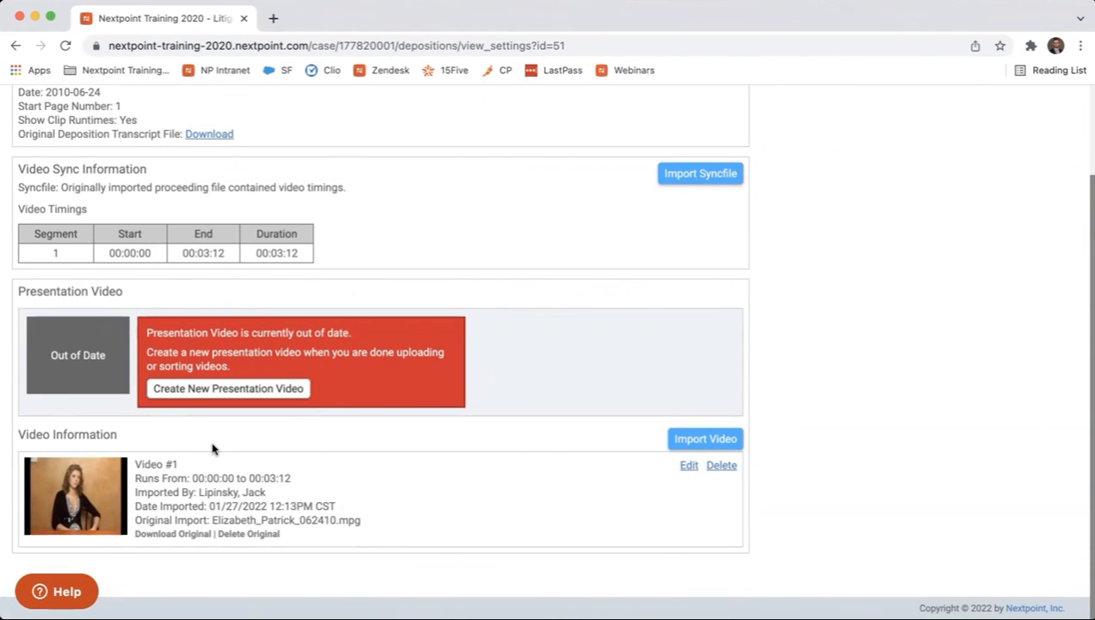
{"action": "left_click", "coordinate": [266, 389]}
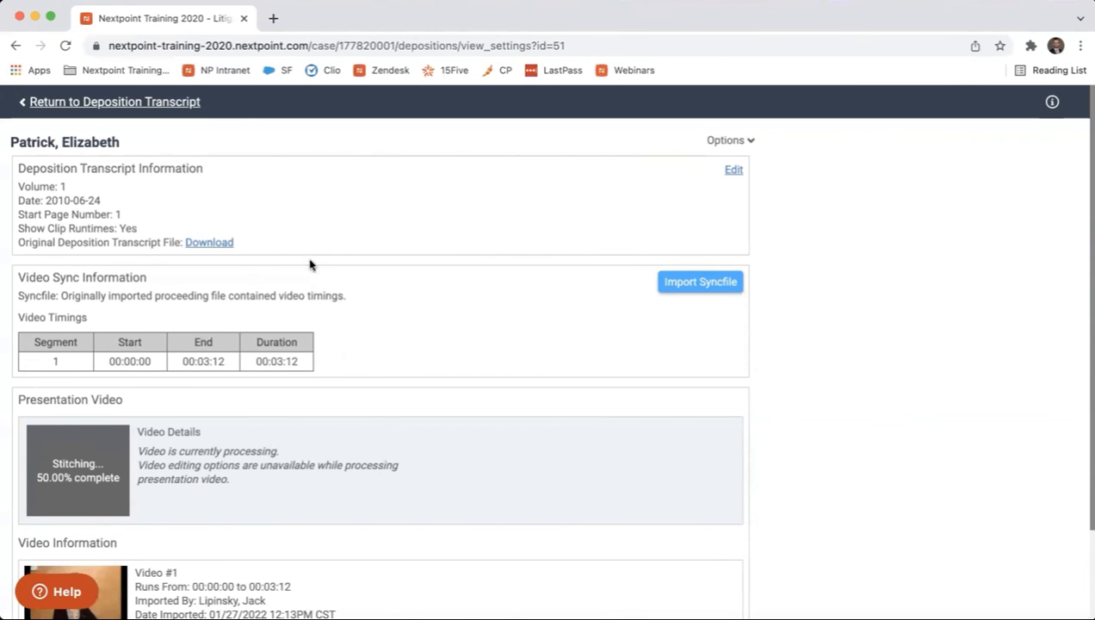
{"action": "left_click", "coordinate": [158, 103]}
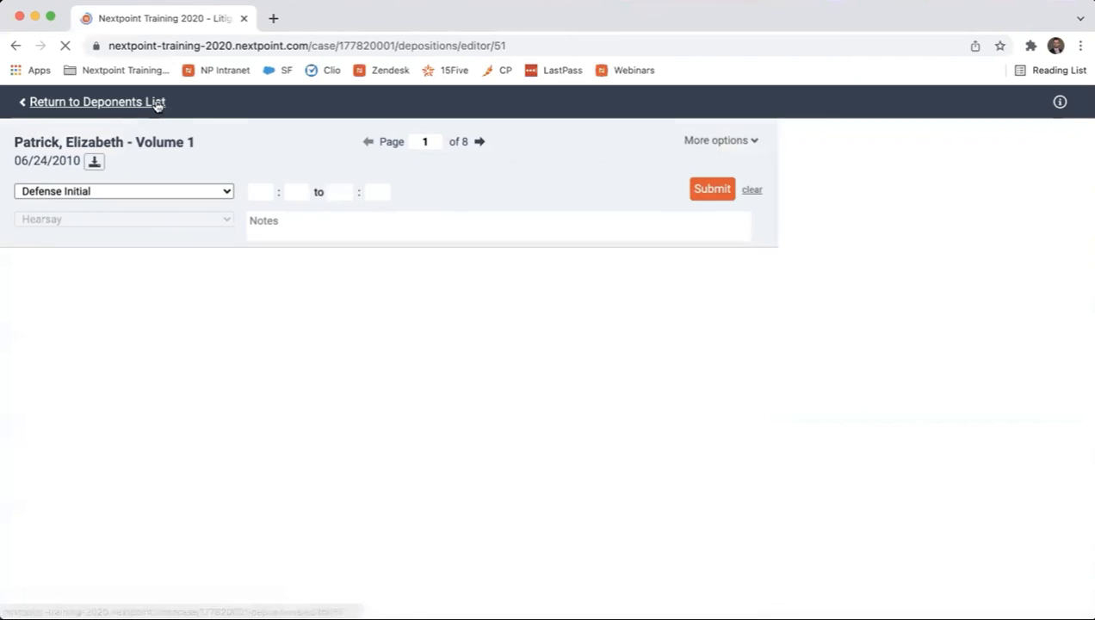